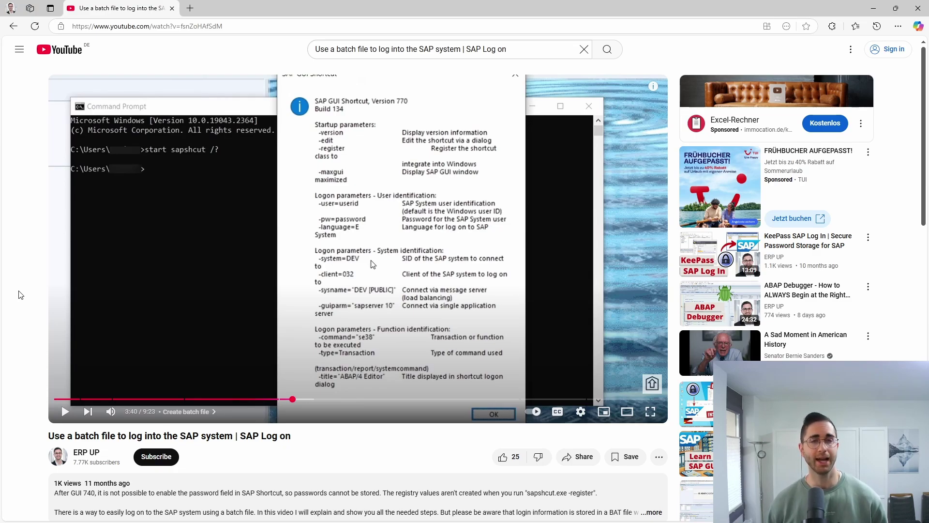
Scroll through the browser page, then minimize the browser to uncover the desktop
scroll(16, 294, down, 3)
scroll(16, 294, down, 8)
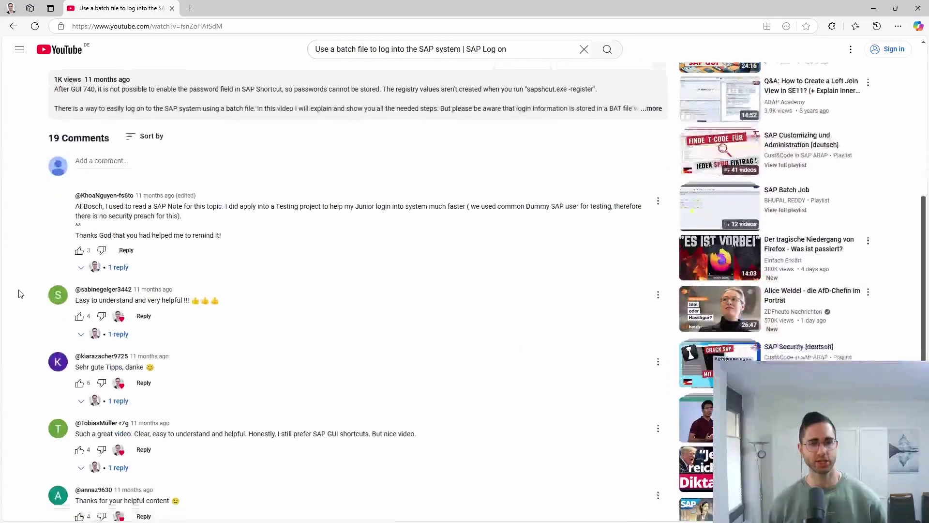
scroll(19, 290, down, 2)
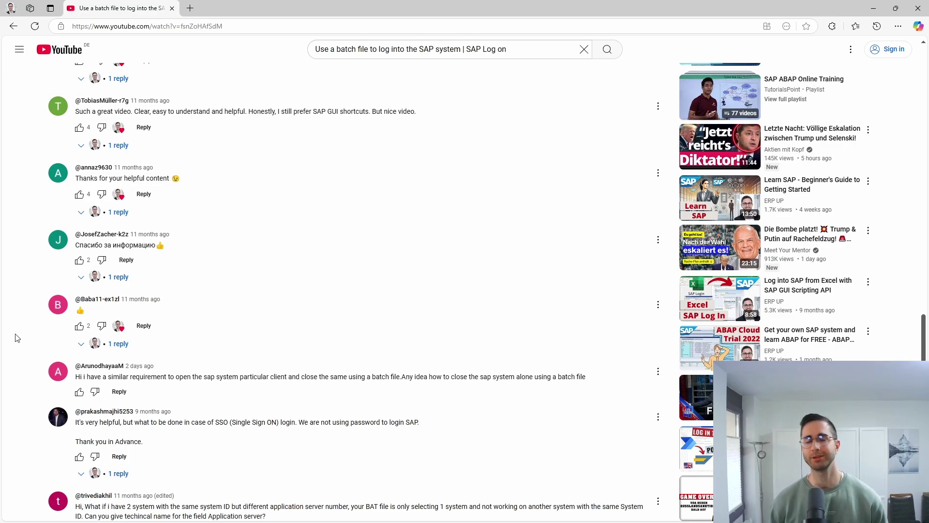
scroll(17, 336, up, 10)
scroll(17, 337, up, 5)
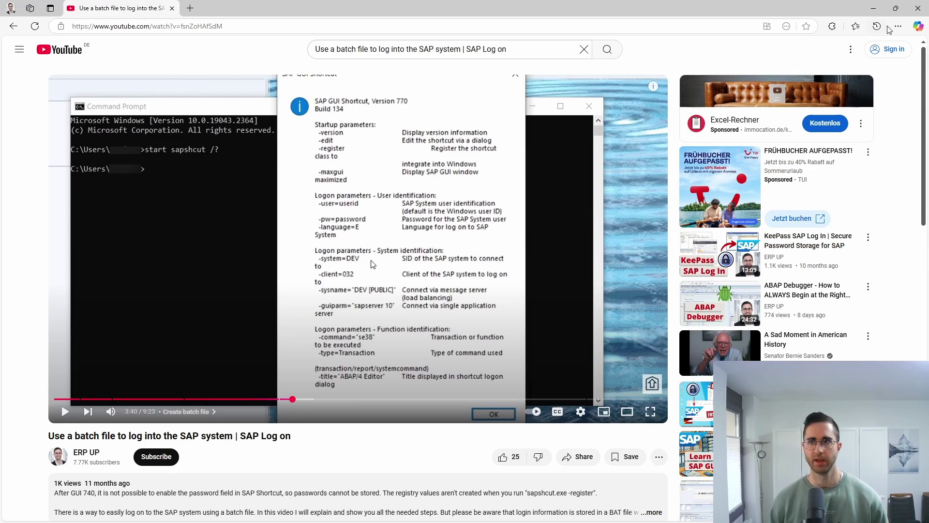
click(875, 11)
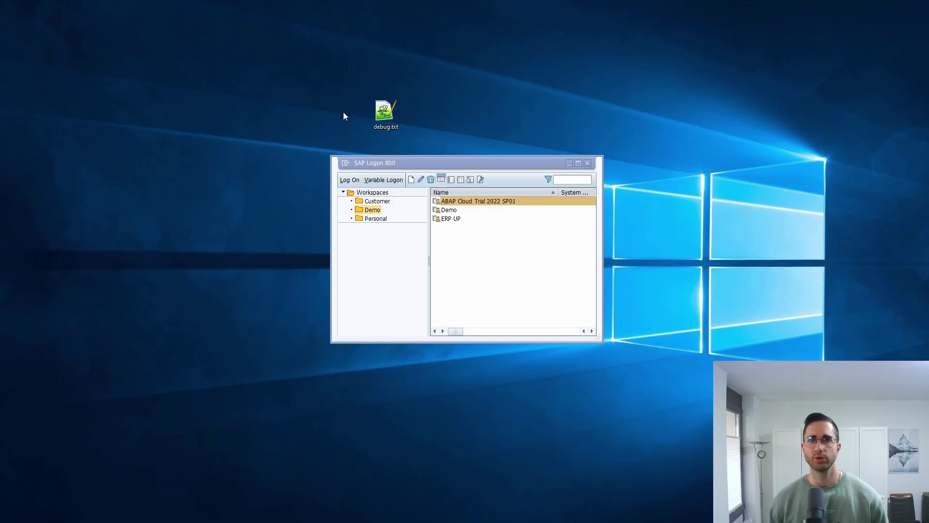
Open debug.txt in Notepad and review its [FUNCTION], H command and Type=SystemCommand lines
right_click(378, 120)
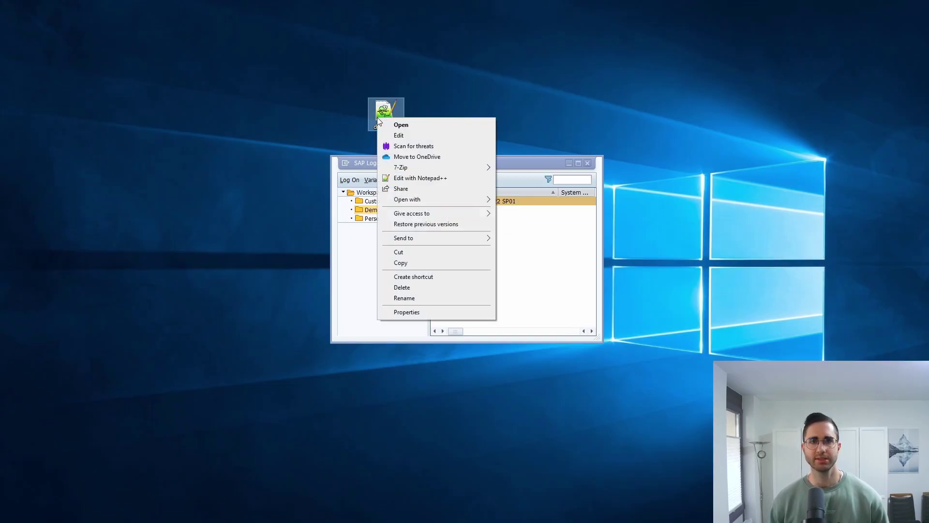
click(412, 136)
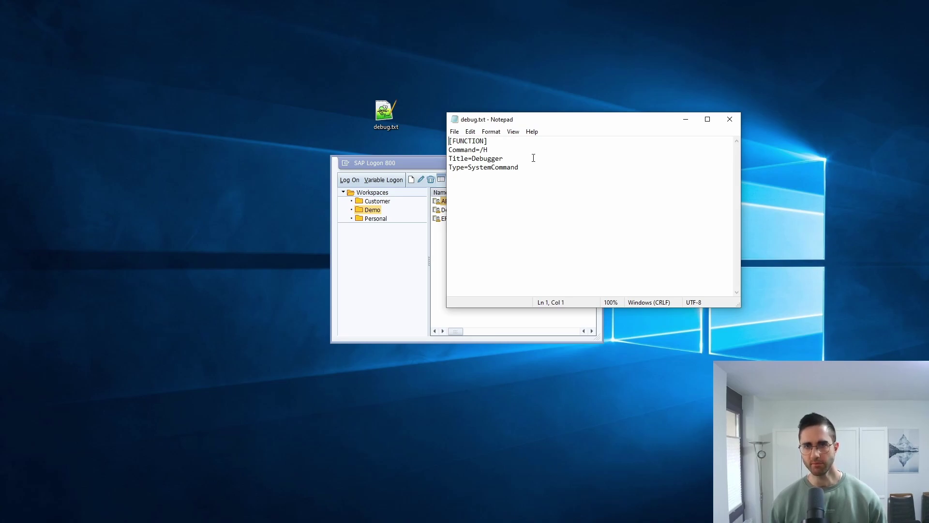
key(ctrl+a)
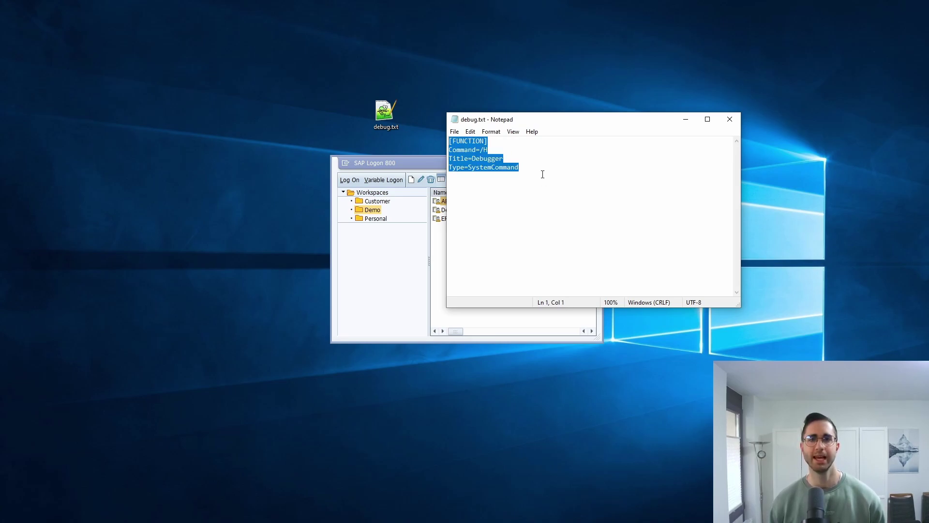
click(542, 174)
click(488, 141)
key(shift+Home)
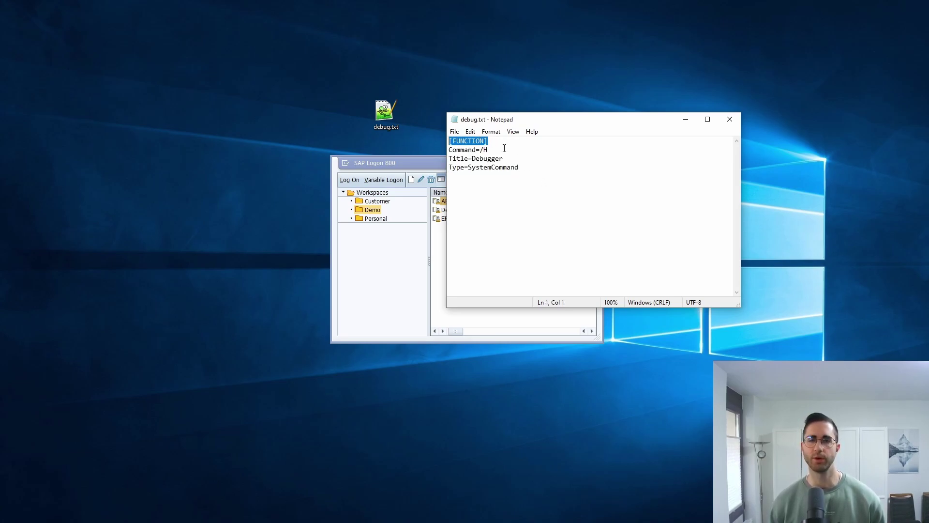
mouse_move(497, 149)
mouse_down()
mouse_move(434, 145)
mouse_move(498, 151)
mouse_up()
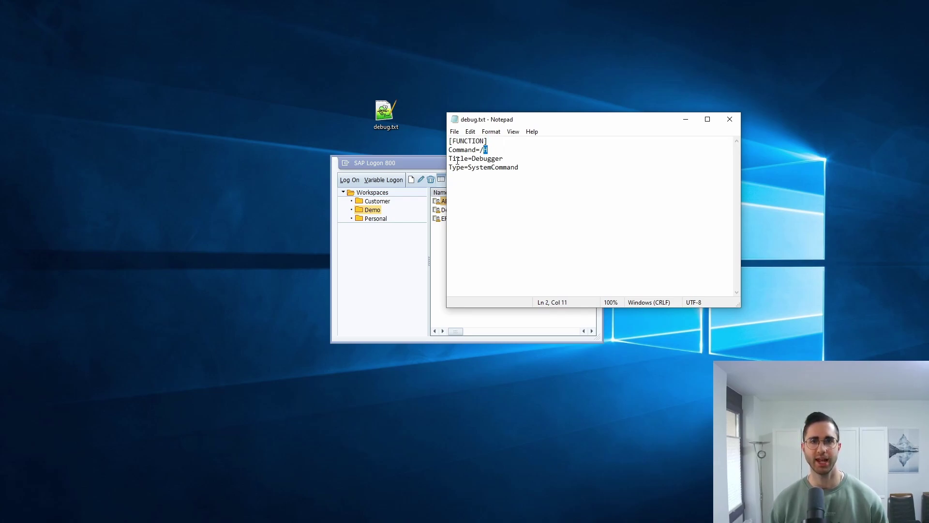
click(535, 166)
key(shift+Home)
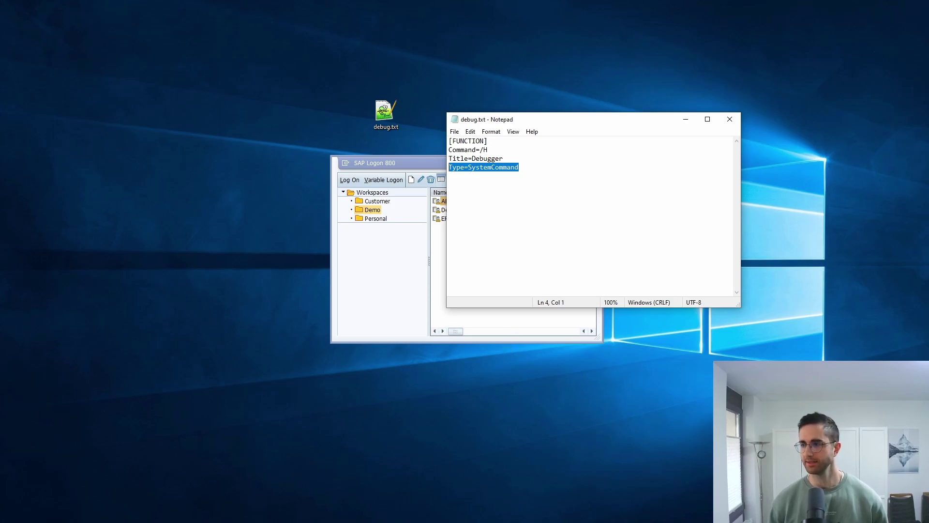
key(alt+Tab)
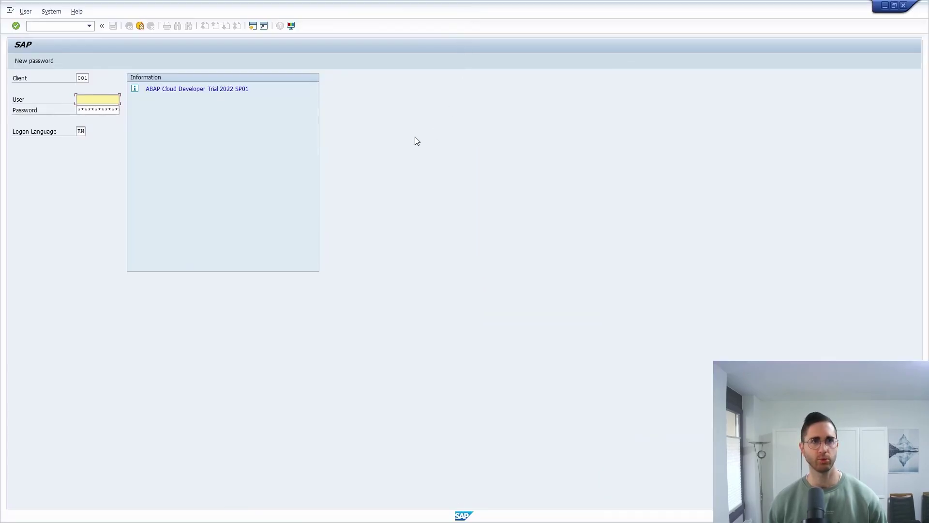
Log on to the ABAP Cloud trial system as user developer, reaching SAP Easy Access
text(developer)
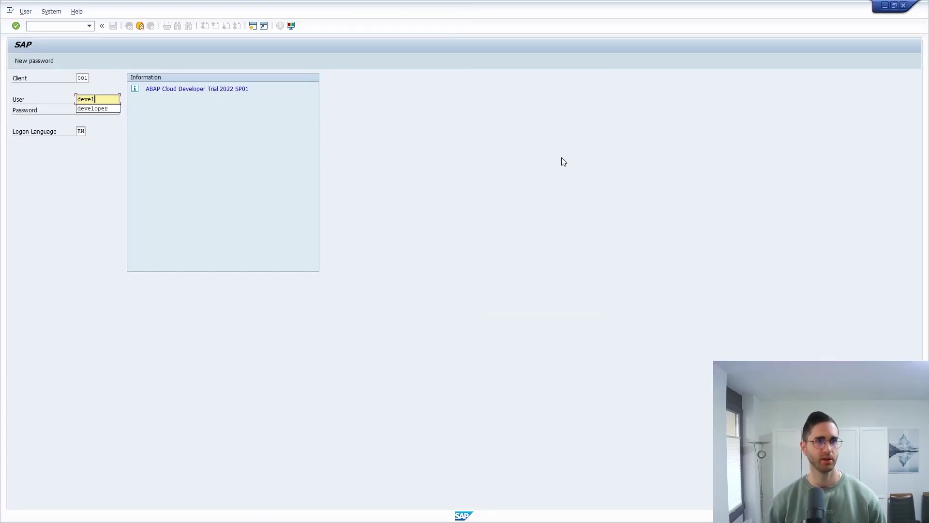
key(Tab)
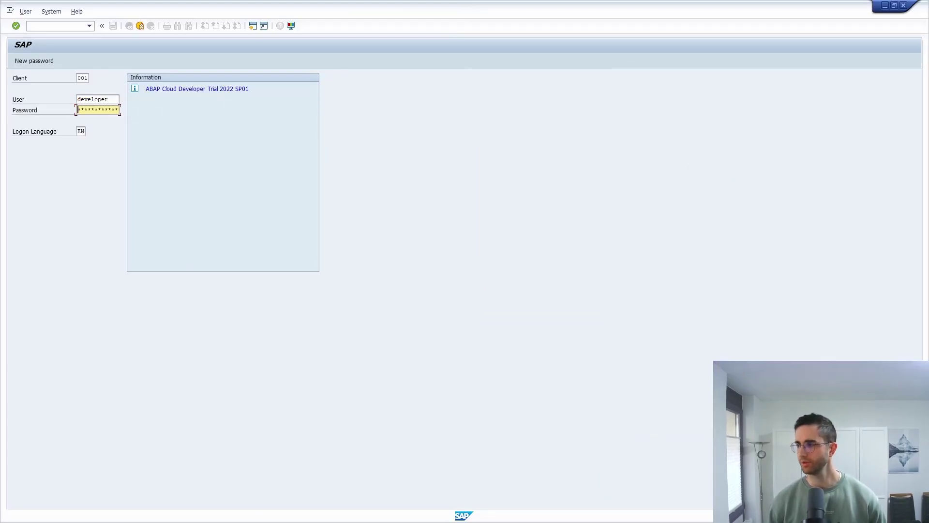
key(Return)
key(alt+Tab)
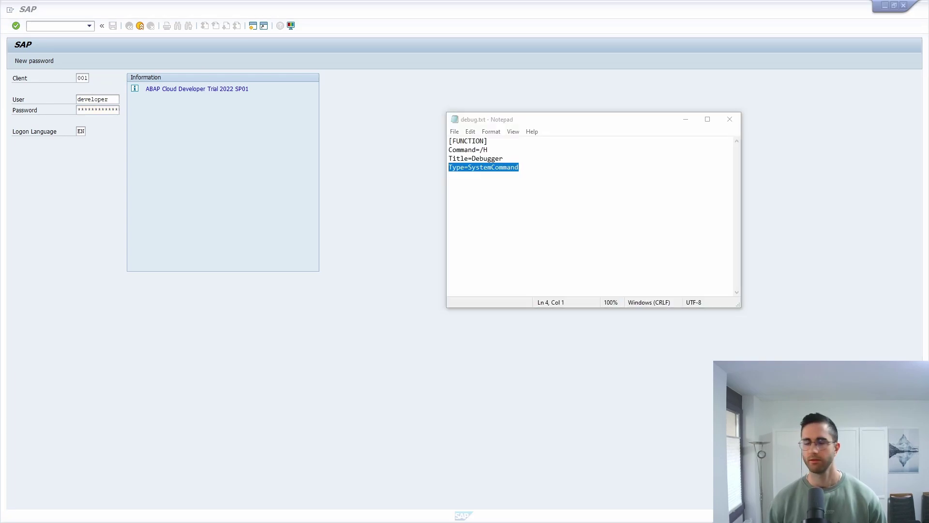
click(115, 111)
key(Return)
End the SAP session by running the /nex command
text(/NEX)
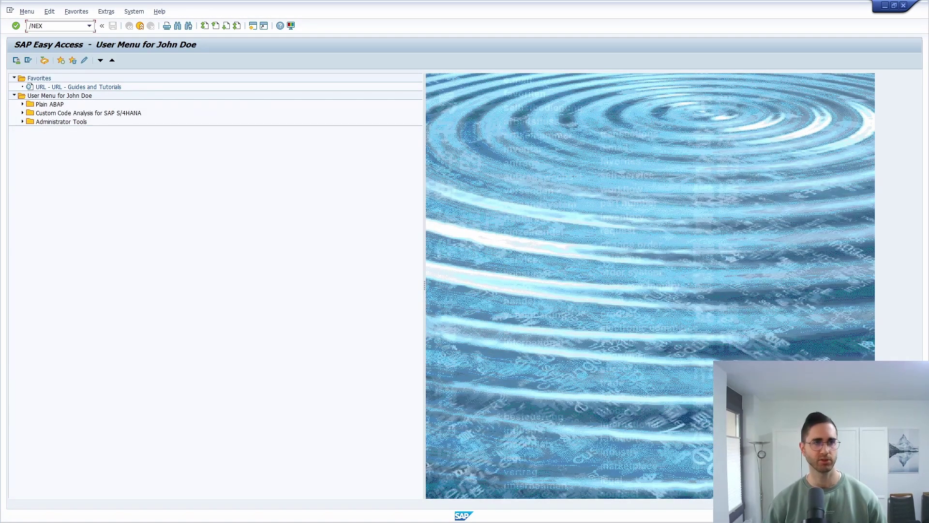
key(BackSpace)
key(BackSpace)
key(BackSpace)
text(nex)
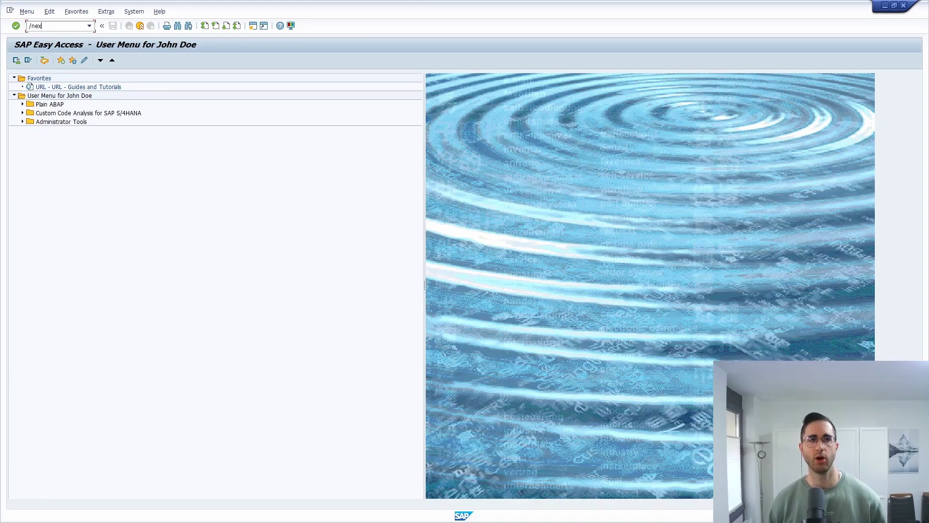
key(Return)
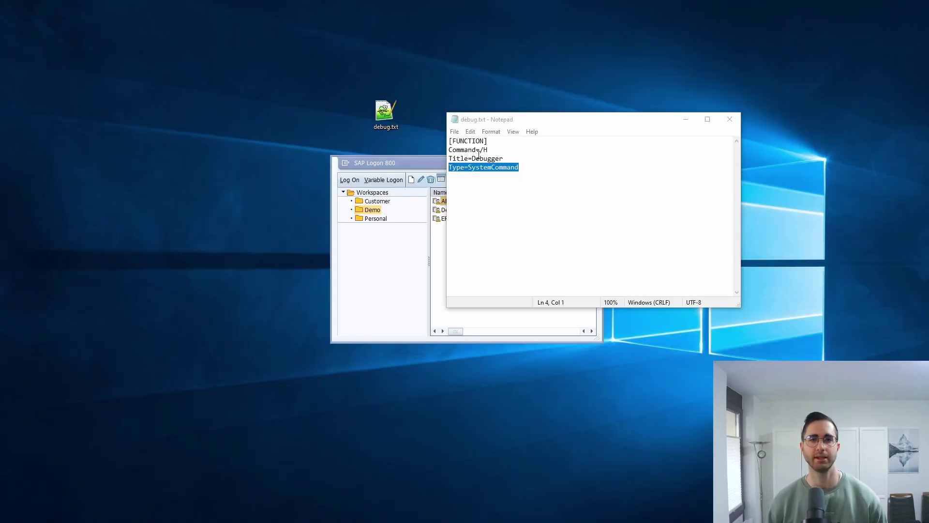
Close debug.txt and move the SAP Logon window out of the way
drag(489, 150, 480, 151)
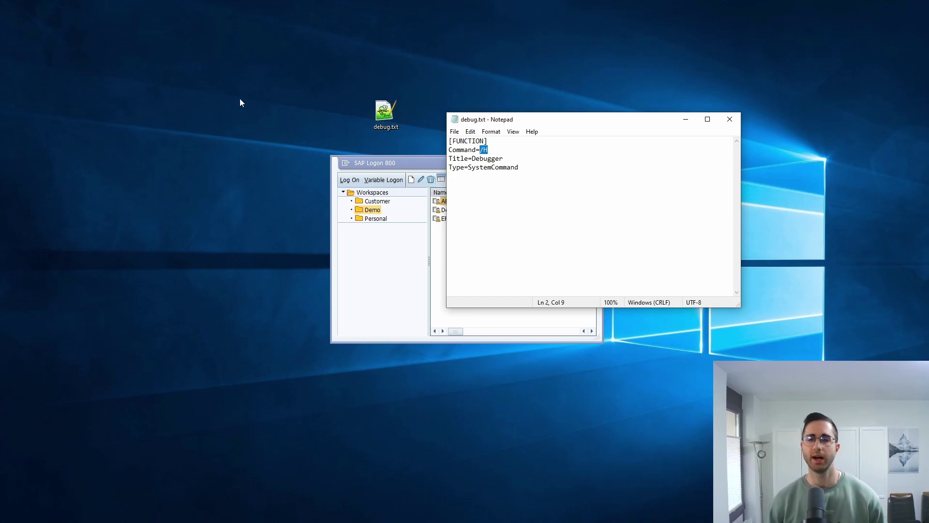
click(730, 119)
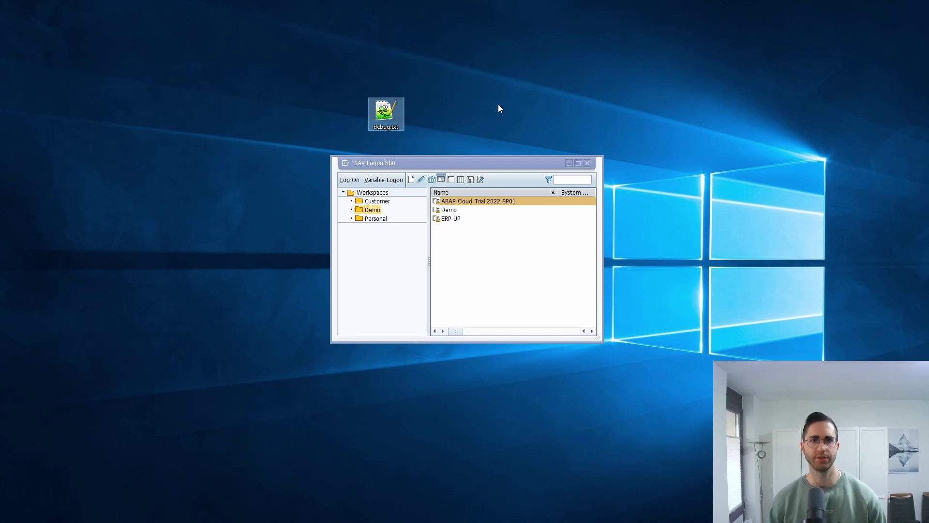
click(467, 113)
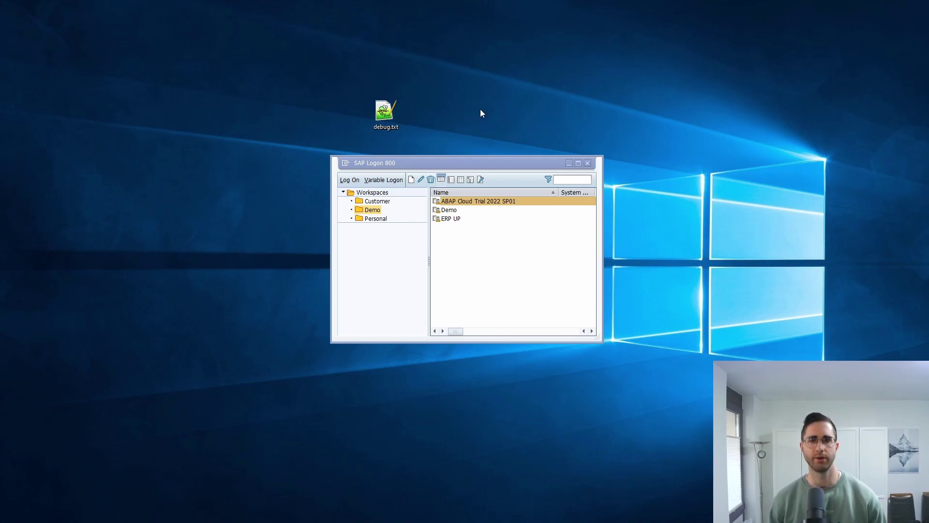
drag(464, 162, 564, 231)
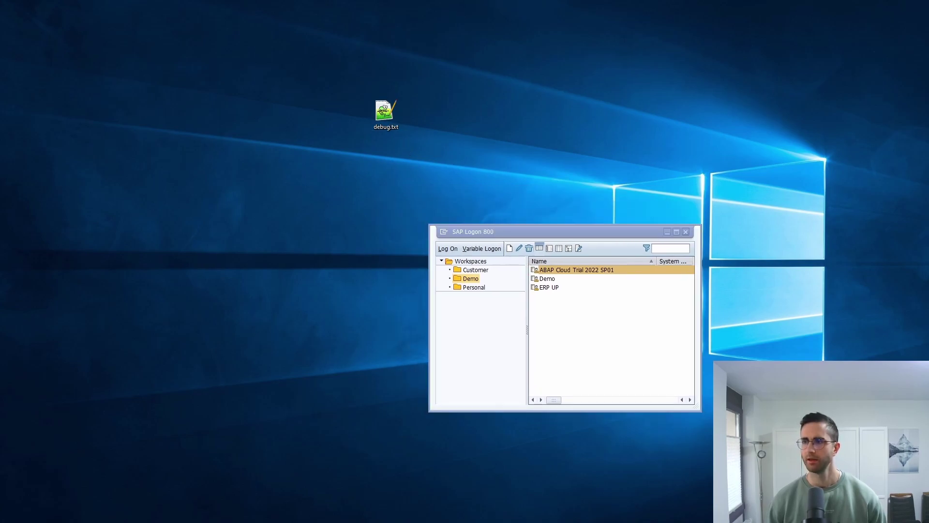
Duplicate debug.txt on the desktop and rename the copy close_sap.txt
key(ctrl+v)
click(463, 82)
key(F2)
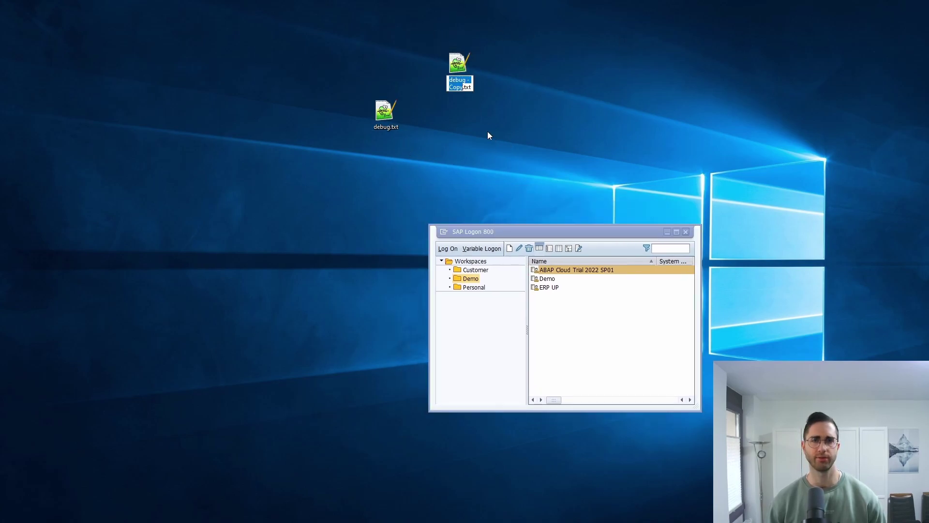
text(close_sap)
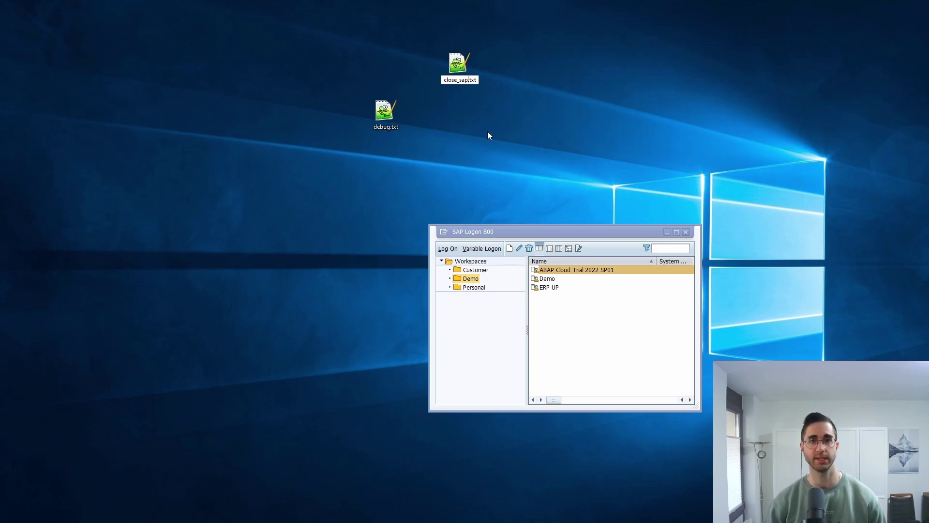
key(Return)
Change close_sap.txt's command value from H to NEX, then save and close it
right_click(455, 70)
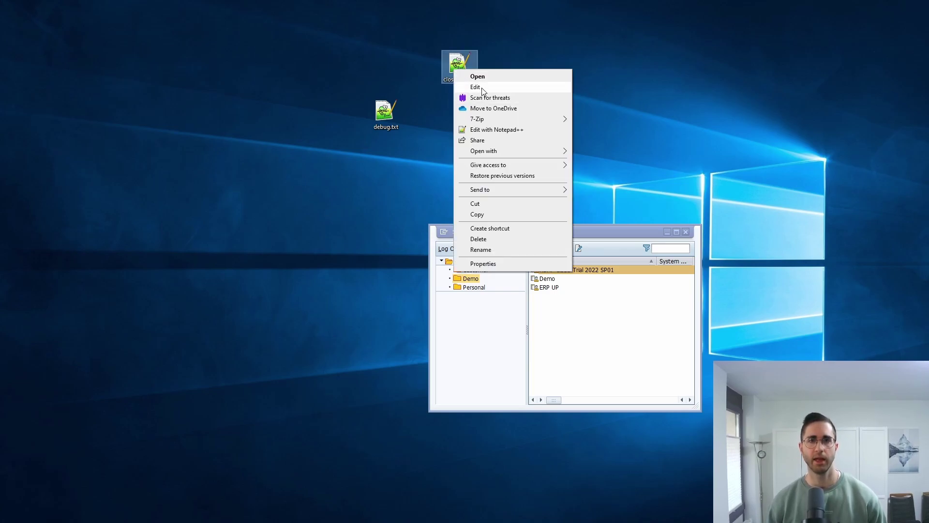
click(476, 87)
double_click(486, 151)
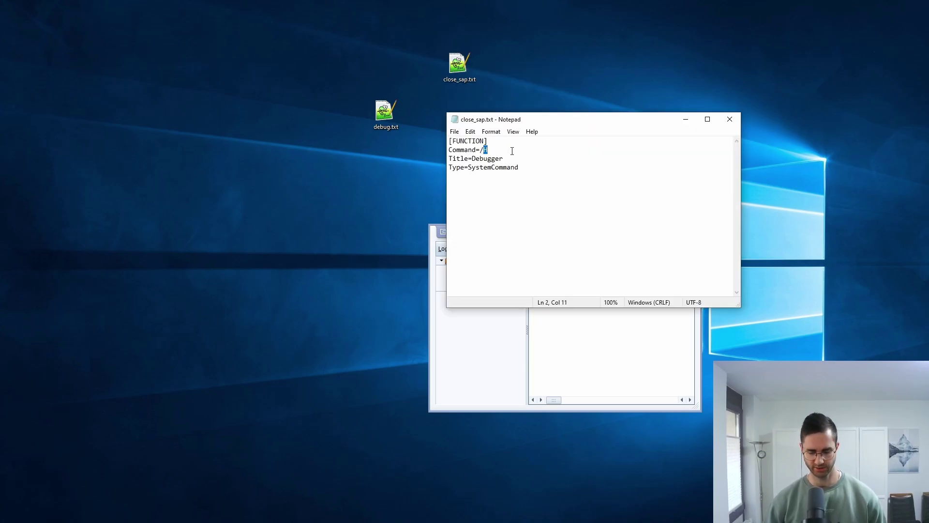
text(NEX)
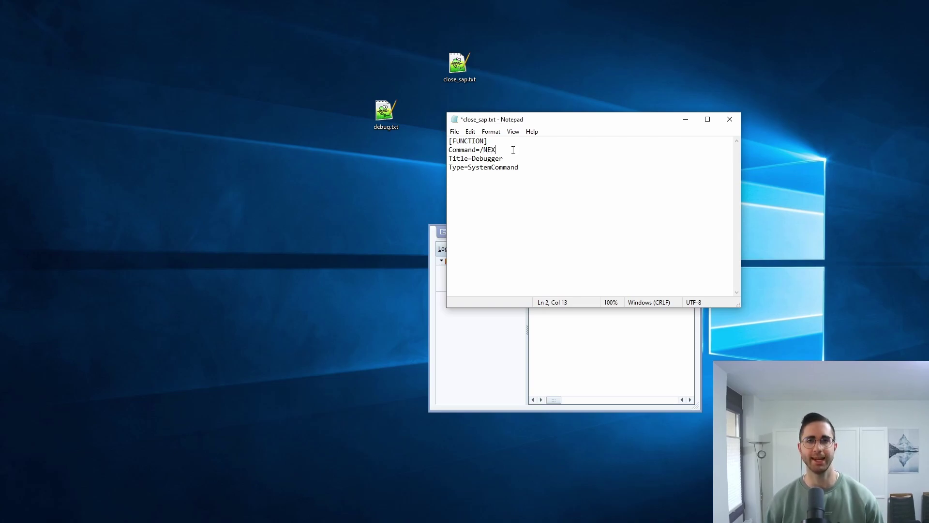
key(ctrl+s)
click(730, 120)
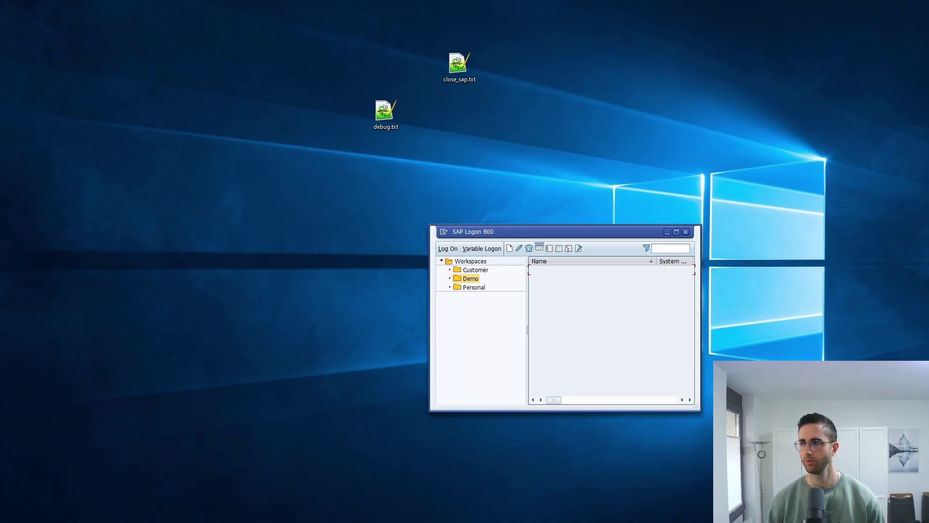
Log on to ABAP Cloud Trial 2022 SP01, then drop close_sap.txt on SAP to log off
double_click(565, 269)
click(109, 99)
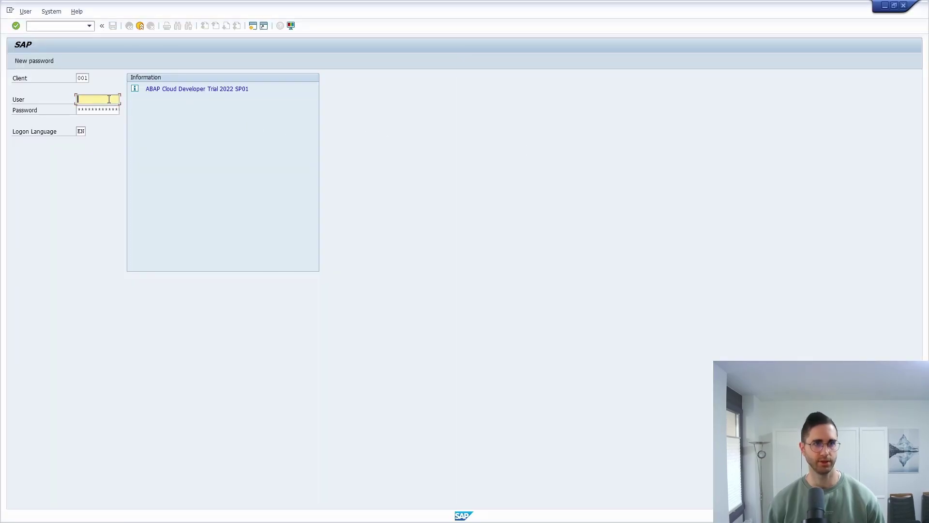
text(developer)
key(Tab)
text(ABAPtr2022#01)
key(Return)
drag(518, 5, 555, 118)
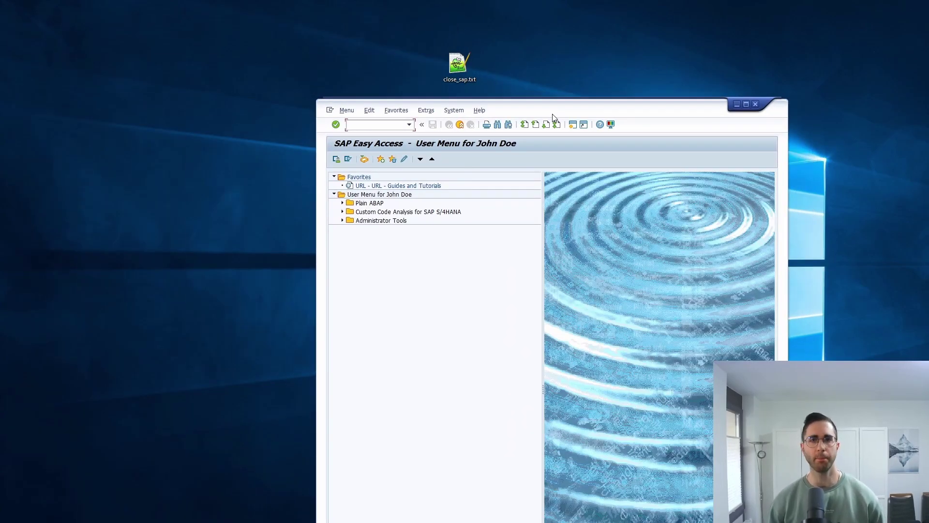
drag(469, 70, 427, 265)
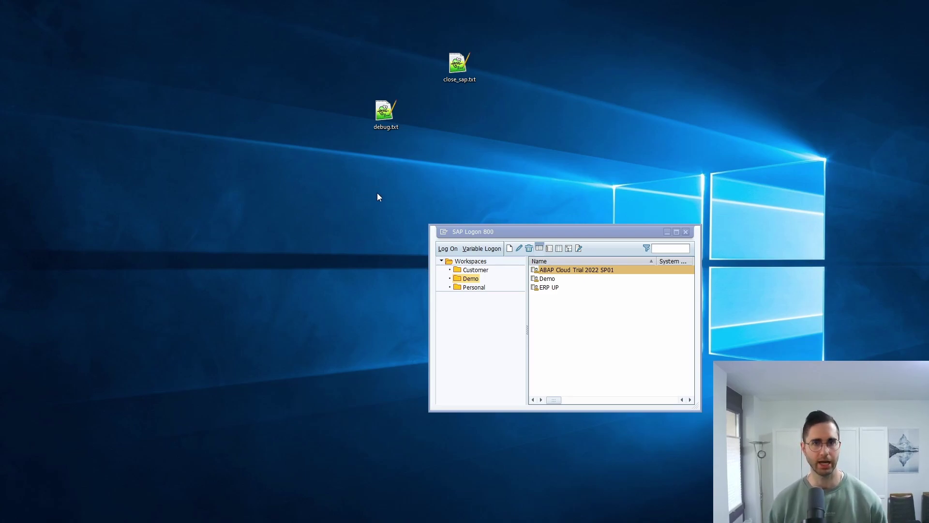
Reopen the ABAP Cloud Trial 2022 SP01 connection and enter user developer
double_click(595, 270)
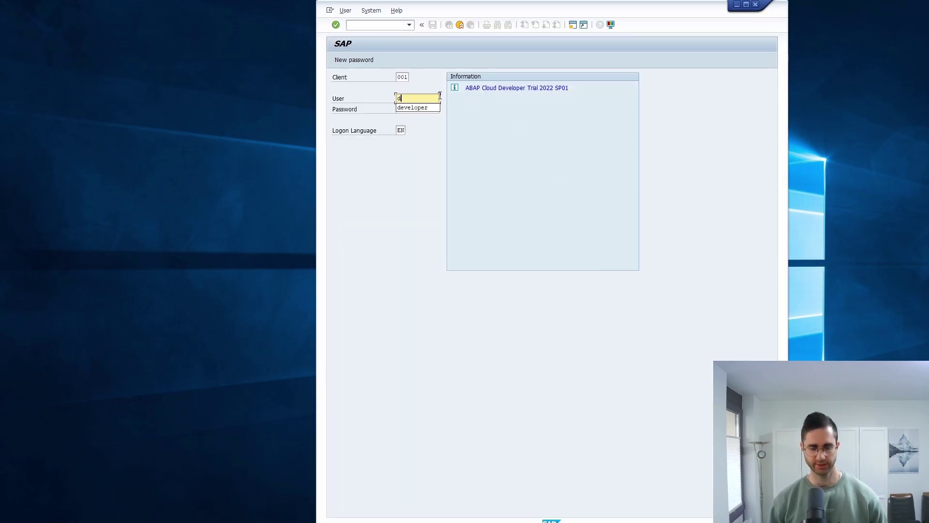
text(developer)
key(Tab)
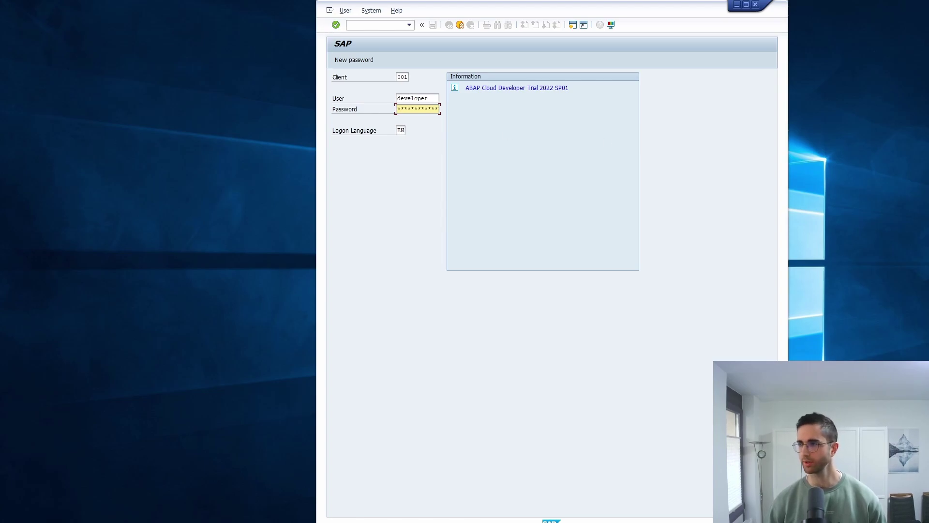
Submit the filled-in logon and maximize the SAP Easy Access window
click(416, 109)
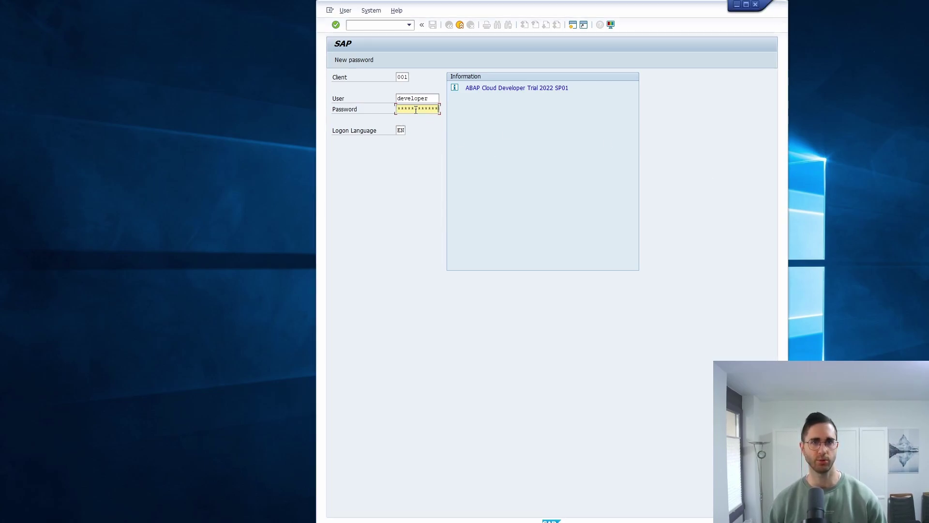
key(Return)
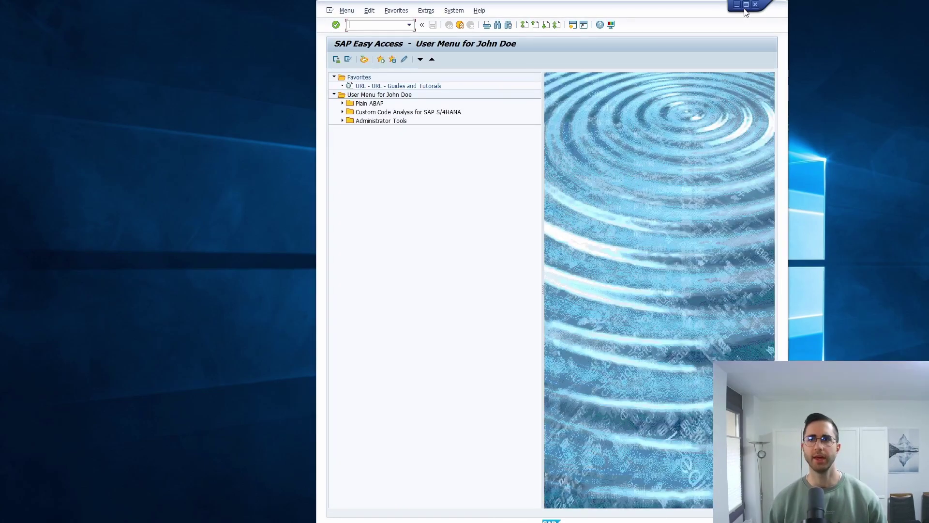
click(746, 6)
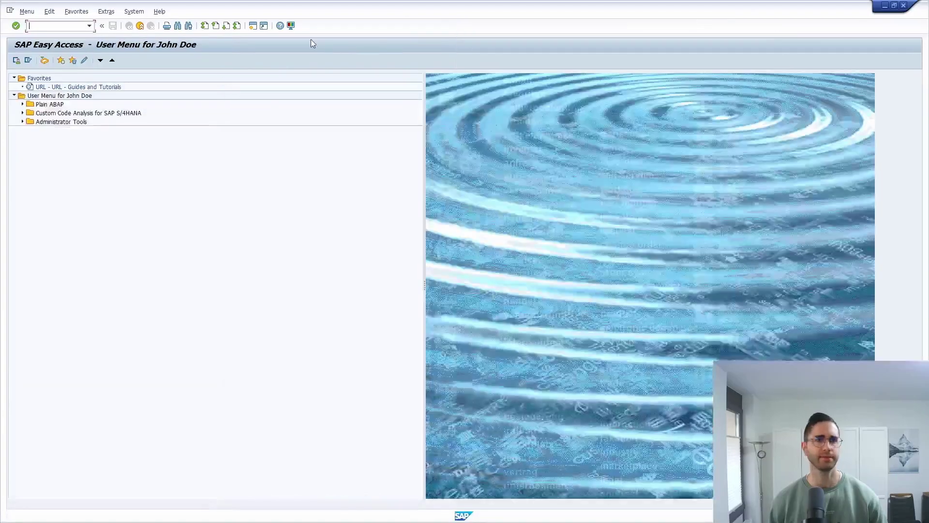
Generate a Close_SAP shortcut of type System Command running /NEX and confirm it
click(265, 26)
triple_click(566, 151)
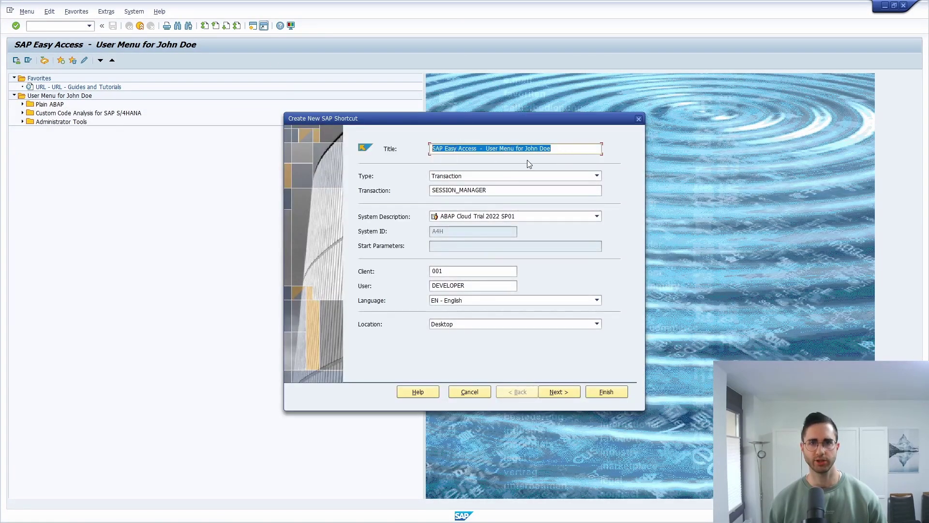
text(Close_SAP)
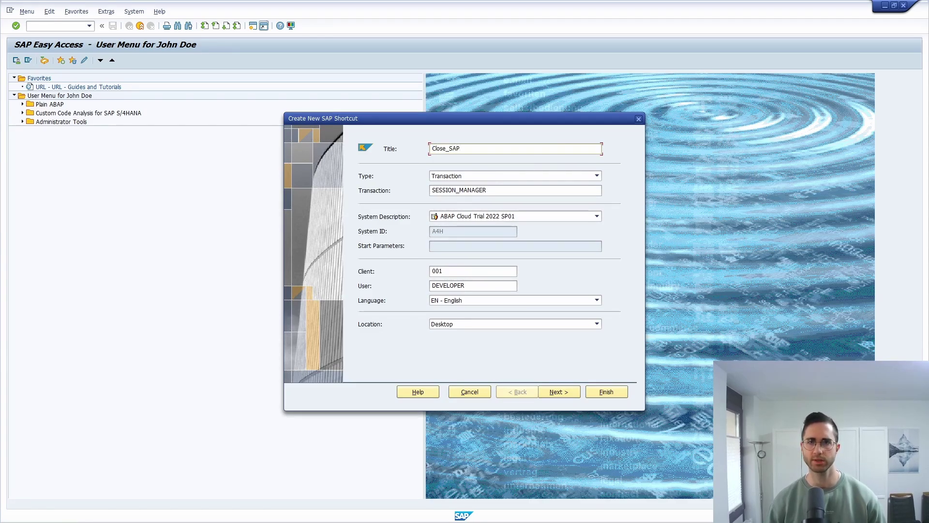
click(504, 176)
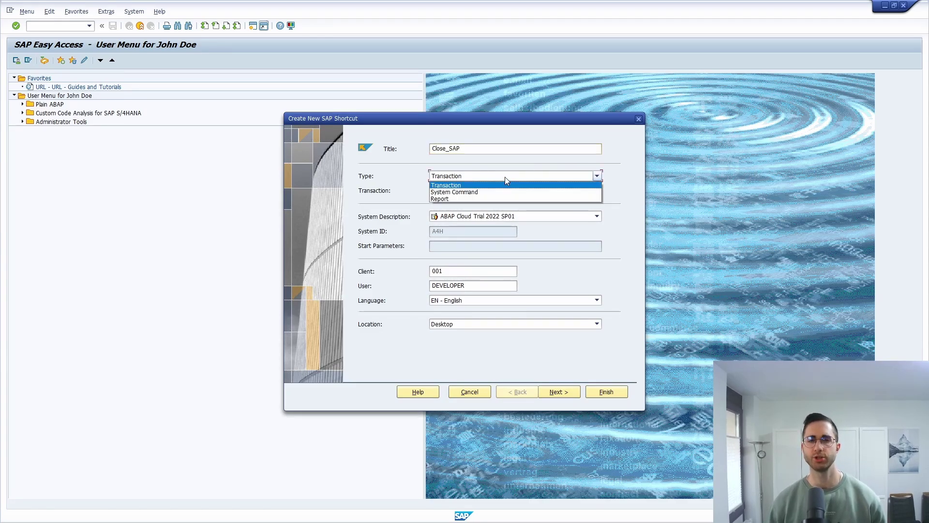
click(454, 192)
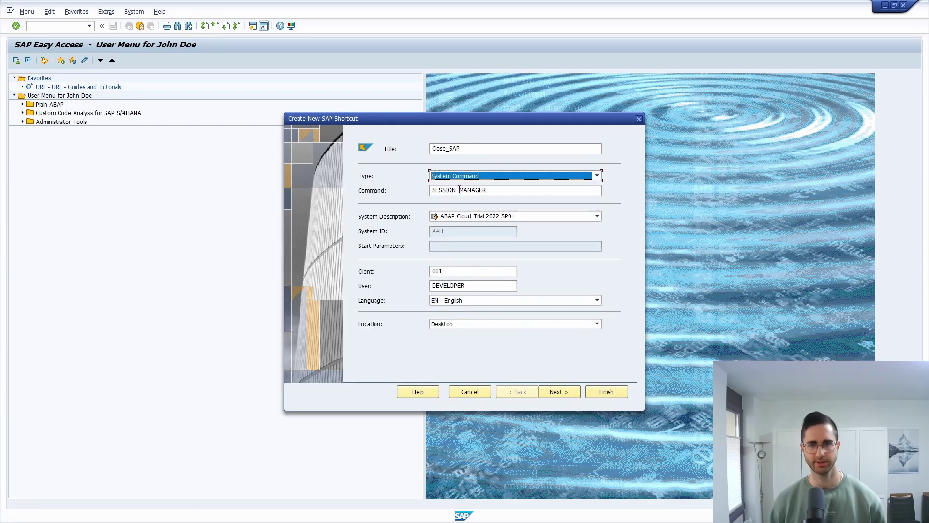
text(/NEX)
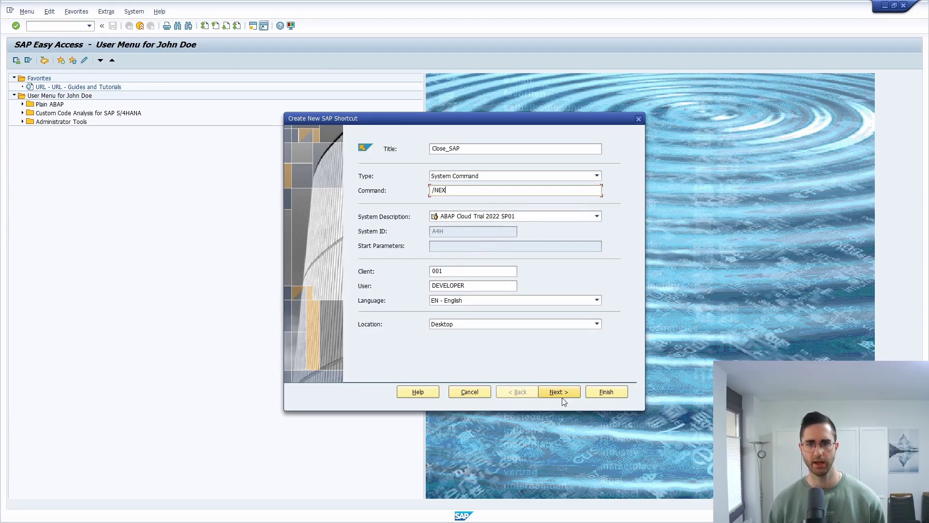
click(609, 393)
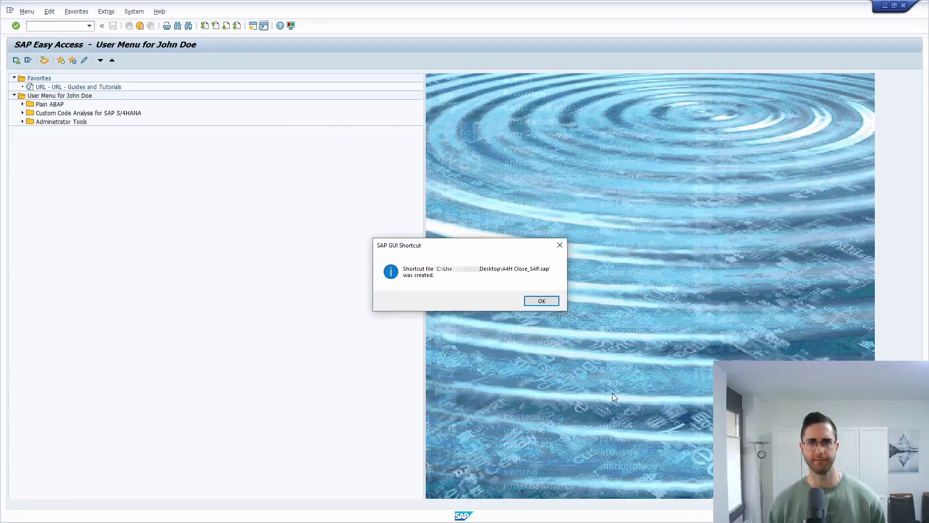
click(544, 299)
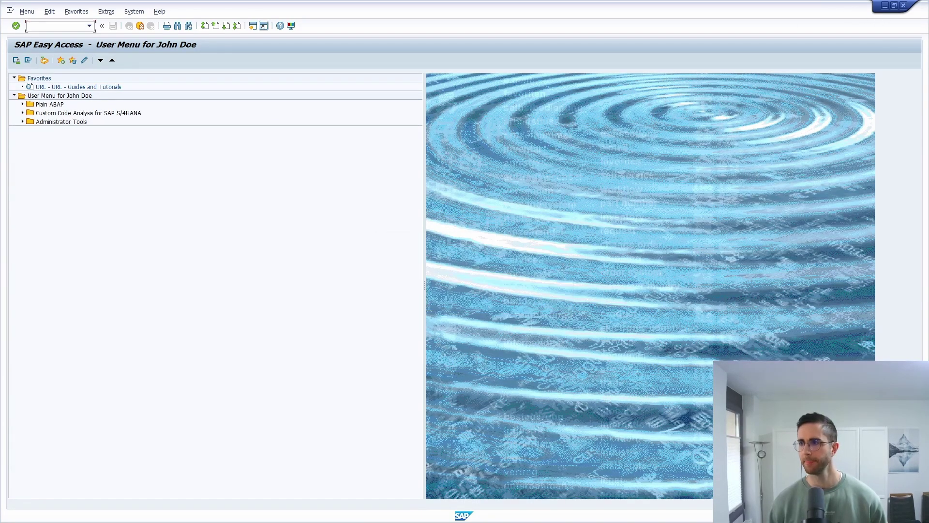
Rename the A4H Close_SAP.sap desktop shortcut to Close_SAP.sap beside the other files
click(581, 71)
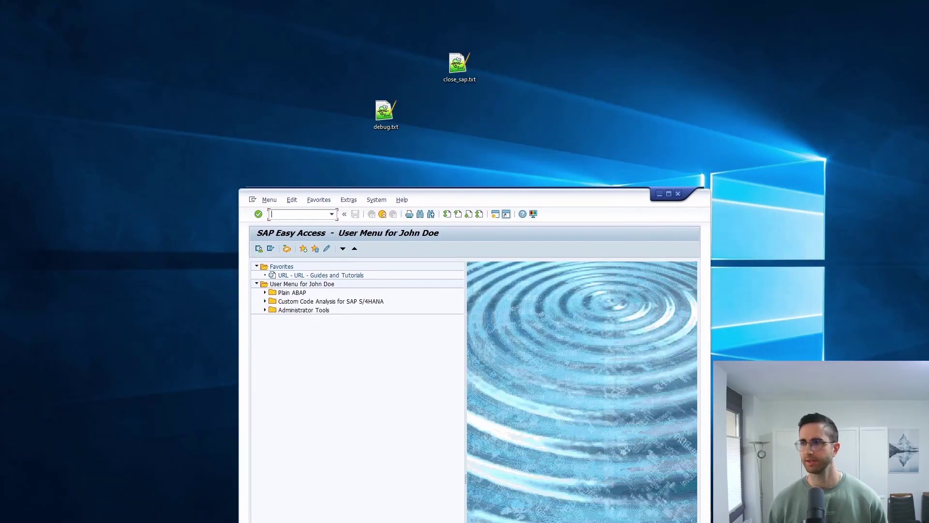
drag(528, 0, 483, 143)
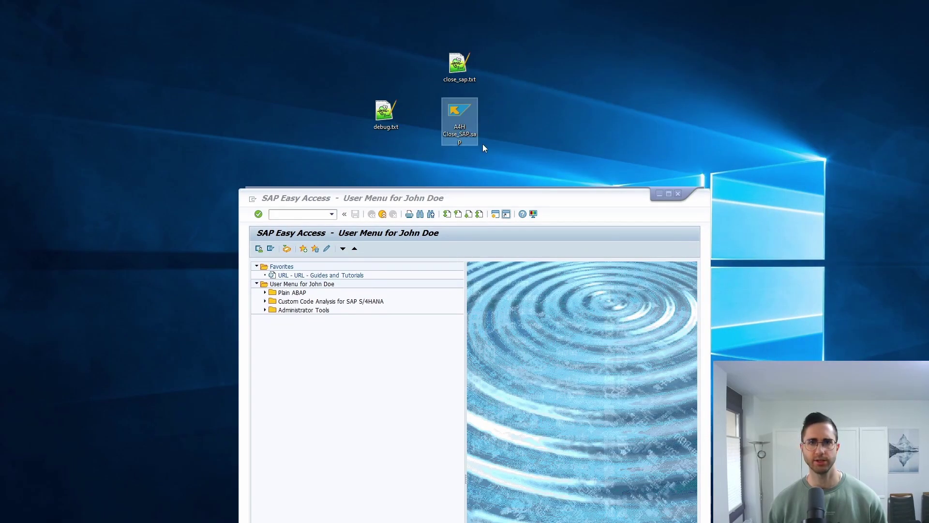
click(452, 140)
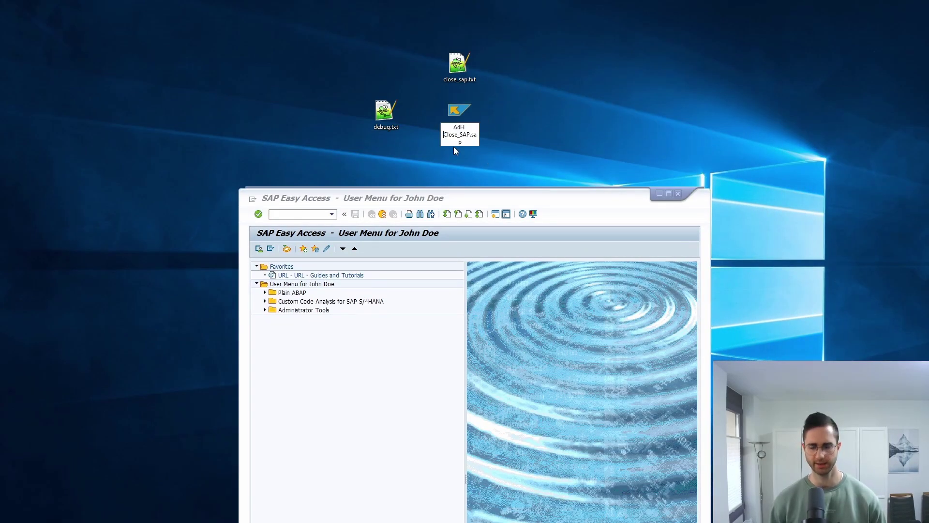
key(BackSpace)
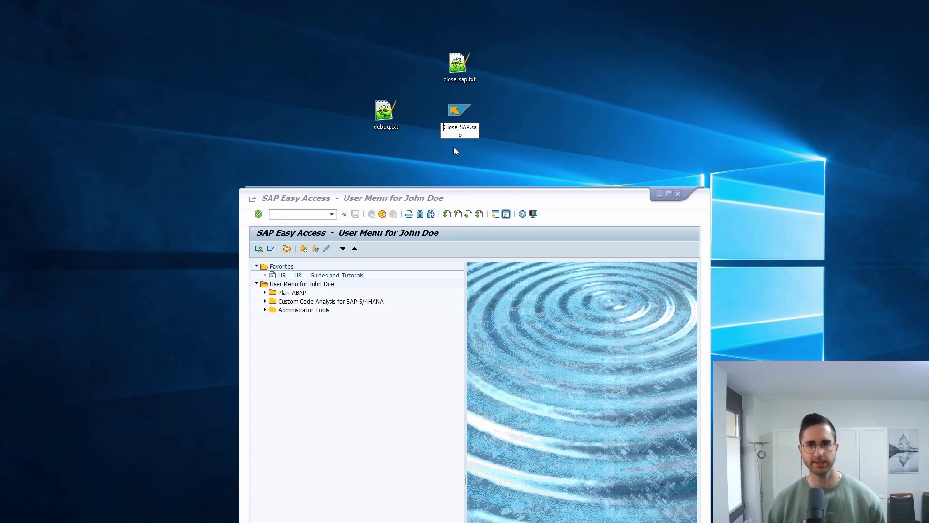
key(Return)
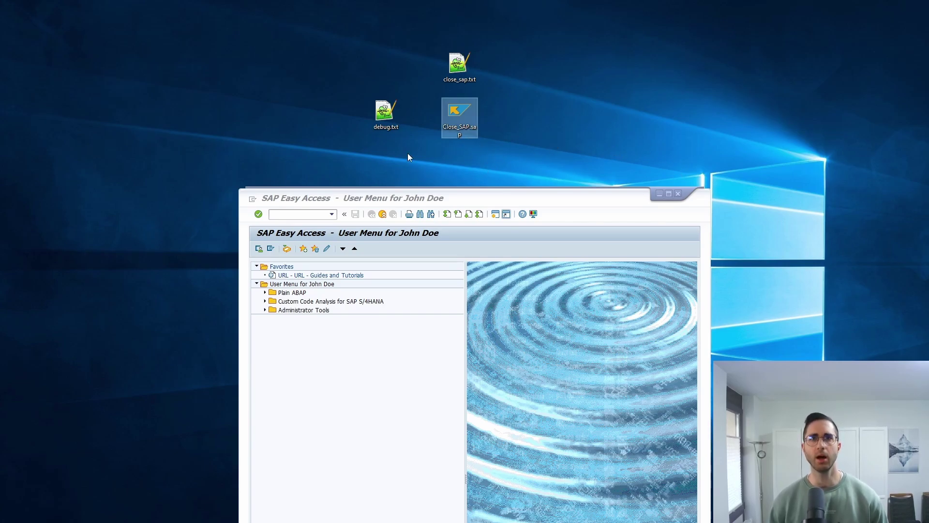
click(277, 118)
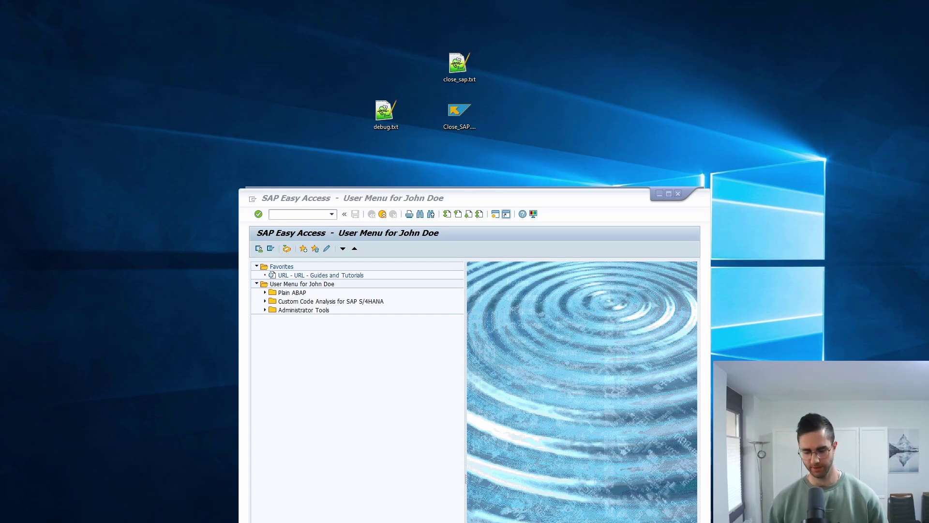
Type the line start Close_SAP.sap into the blank Notepad document
drag(307, 135, 177, 169)
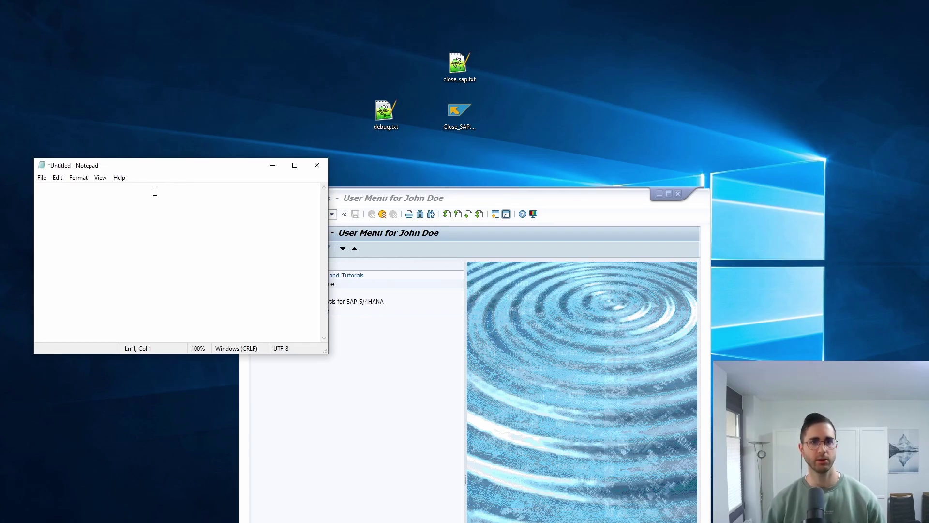
key(BackSpace)
text(start)
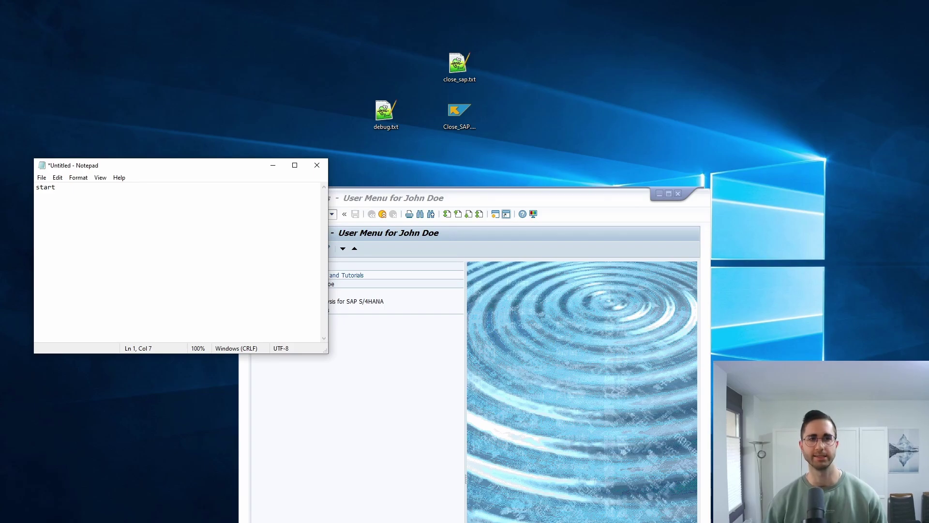
text(Close)
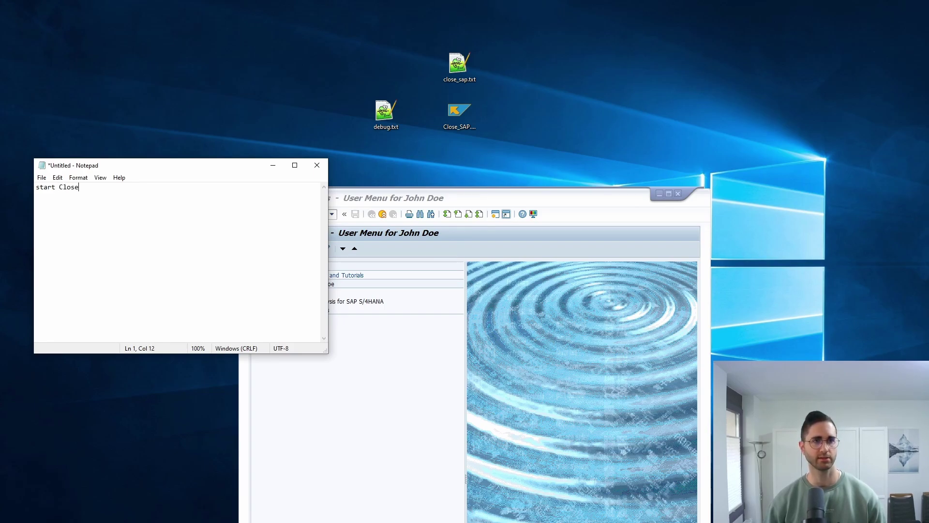
text(_SAP.sap)
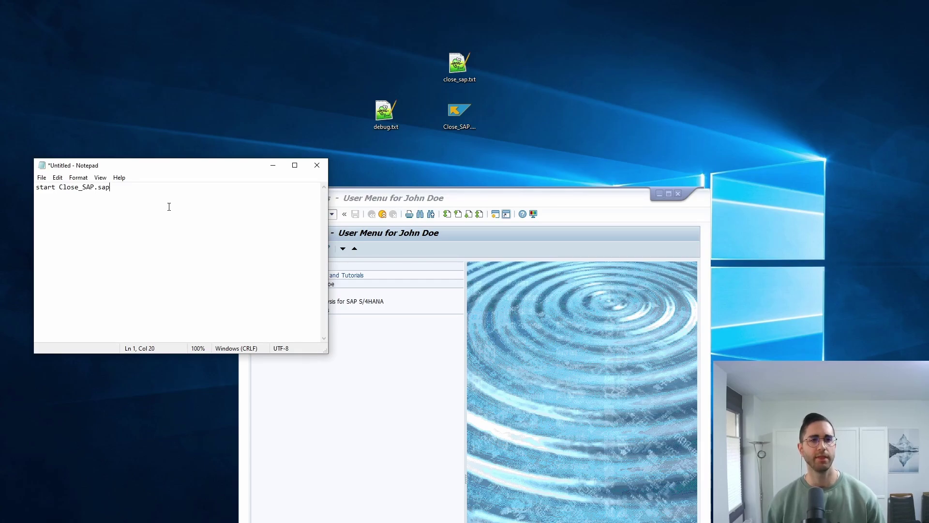
Save it to the desktop as close_sap.bat with file type All Files (*.*)
key(ctrl+s)
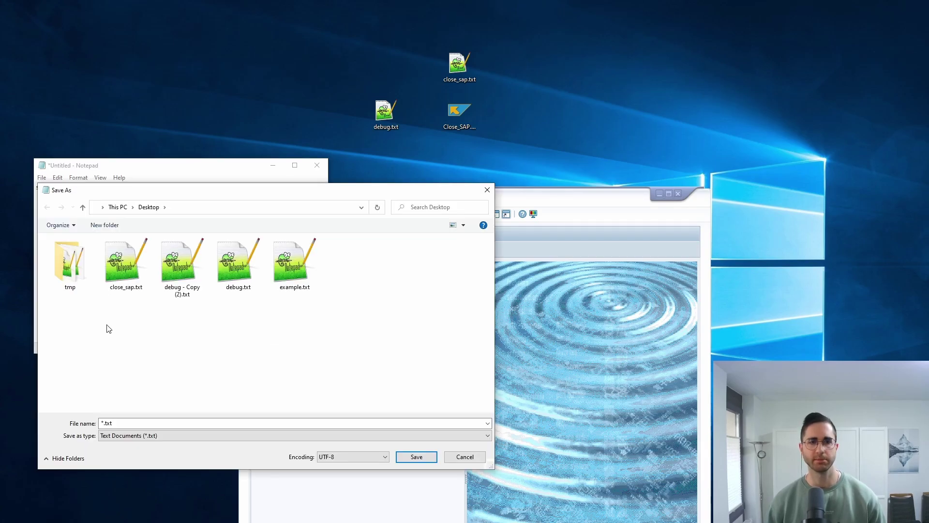
click(127, 424)
double_click(130, 424)
text(close_sap.bat)
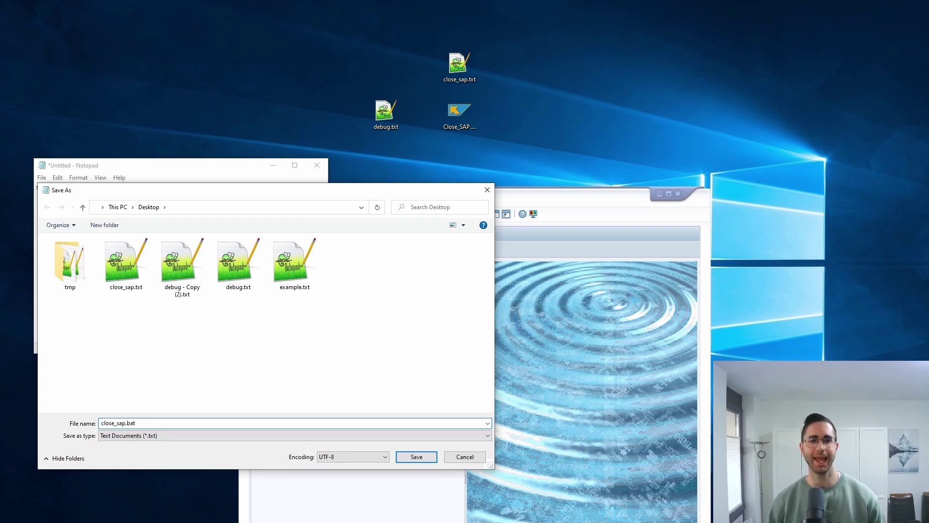
click(138, 436)
click(140, 449)
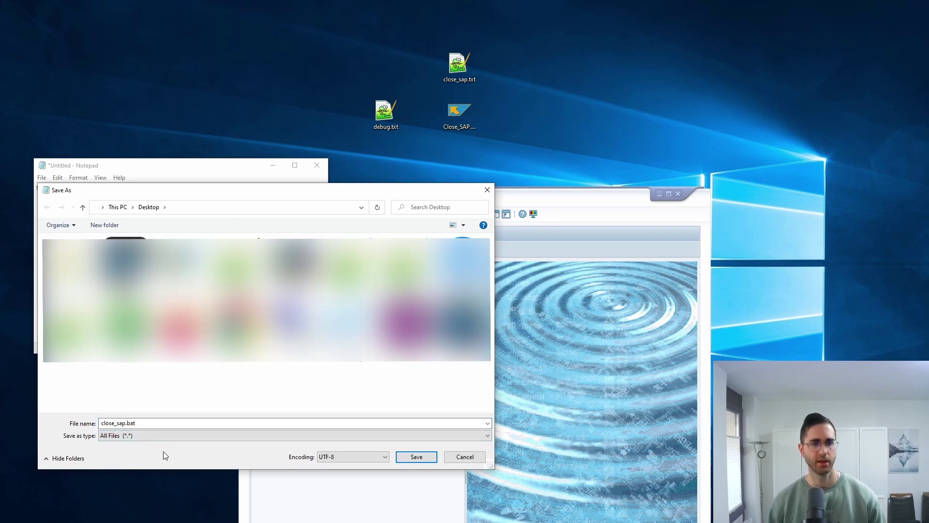
click(418, 460)
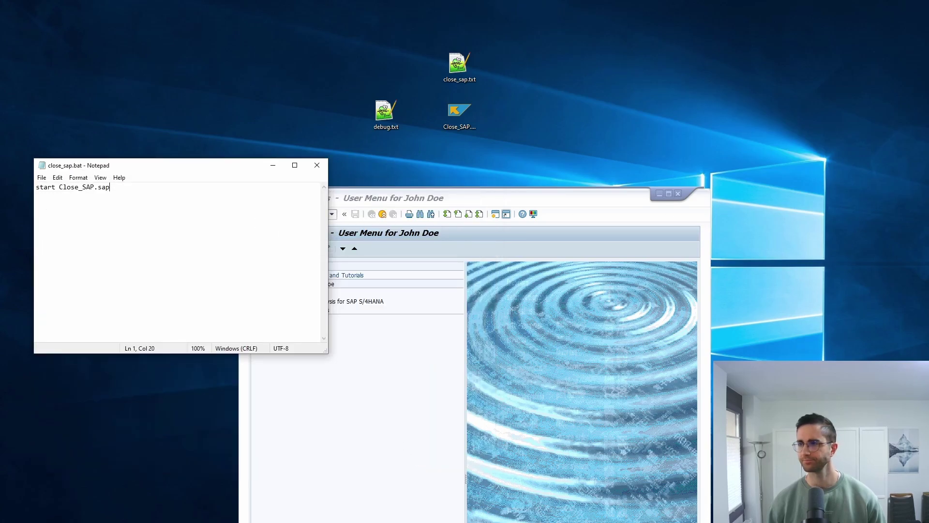
click(487, 86)
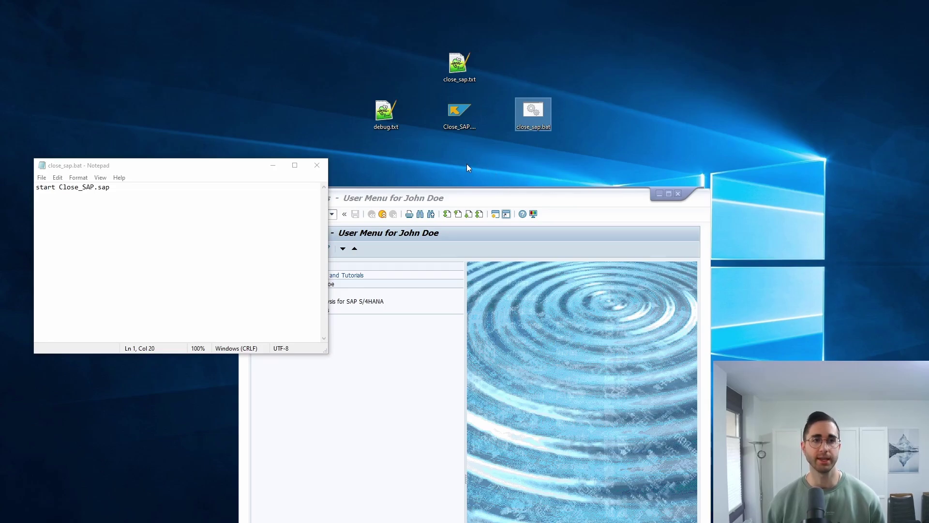
Run close_sap.bat and allow the SAP GUI security prompt, remembering the decision
key(alt+Tab)
click(536, 114)
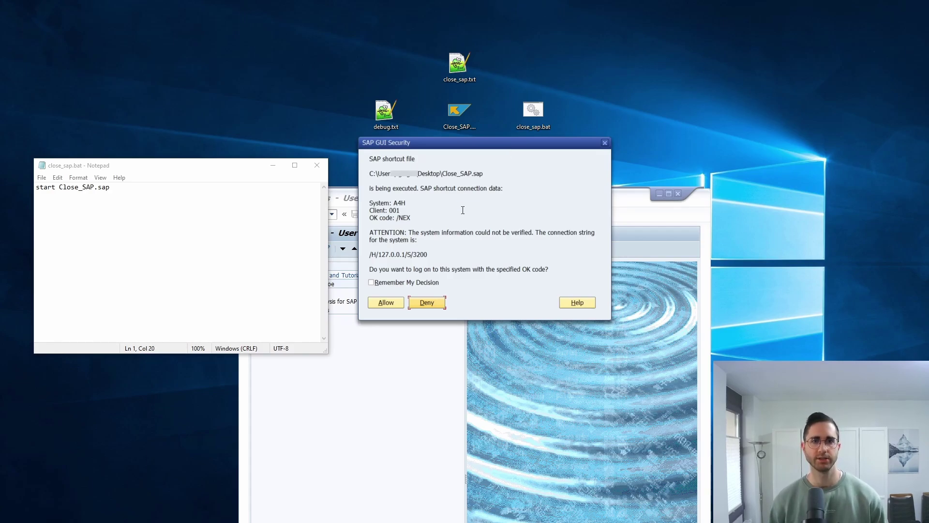
click(372, 282)
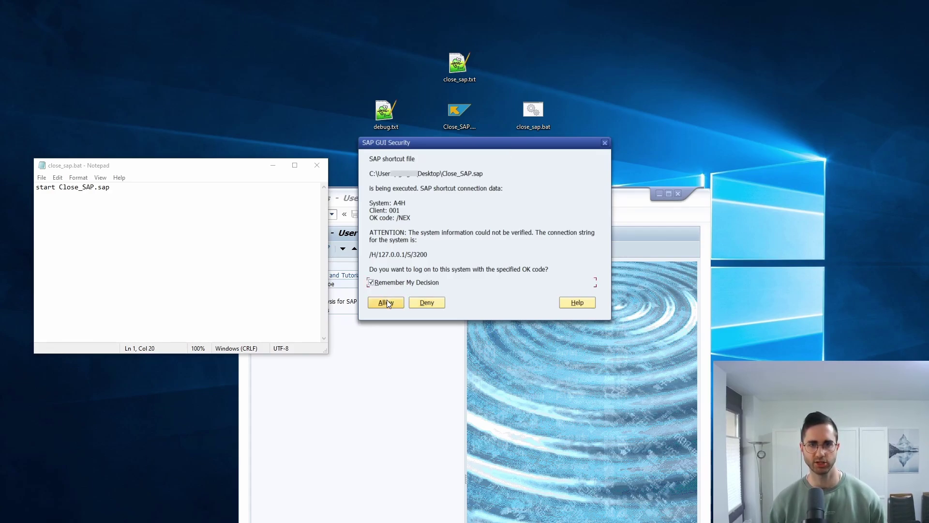
click(388, 302)
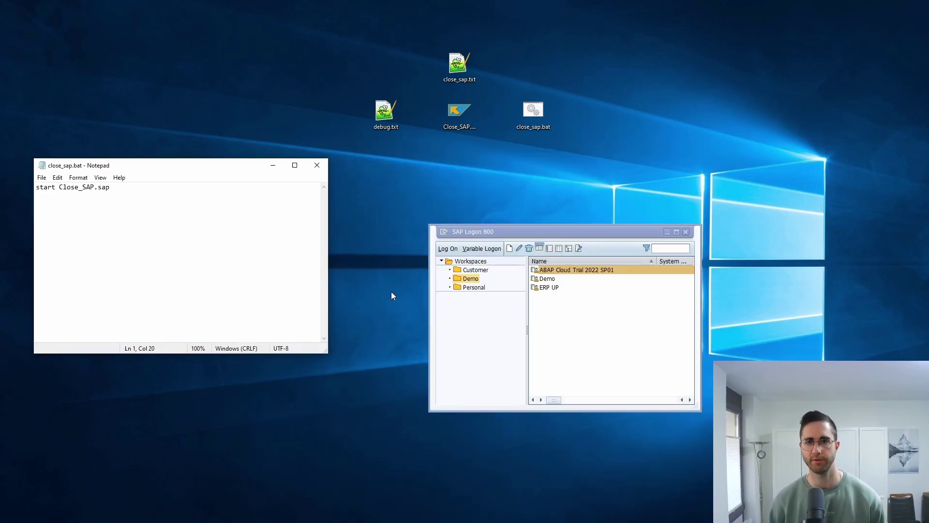
click(588, 271)
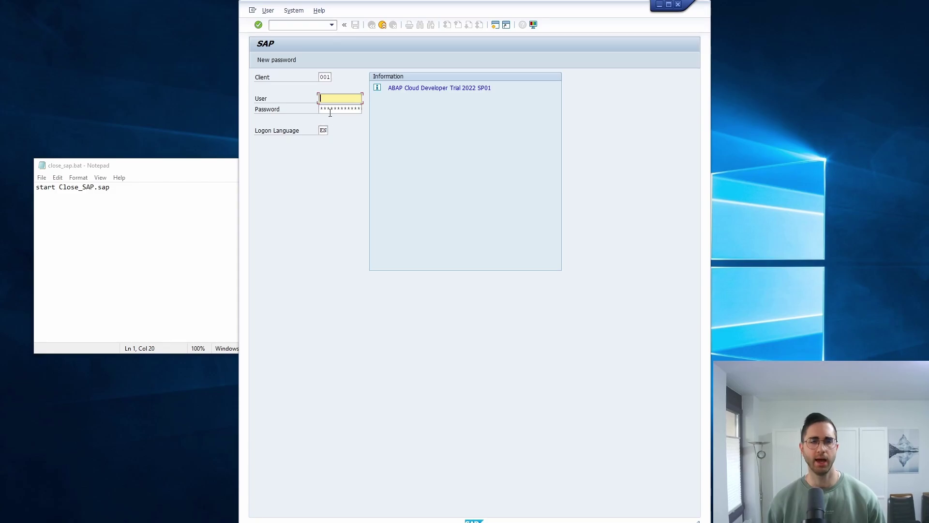
text(deve)
click(330, 108)
key(Tab)
text(ABAPtr2022#01)
key(Return)
drag(620, 11, 481, 201)
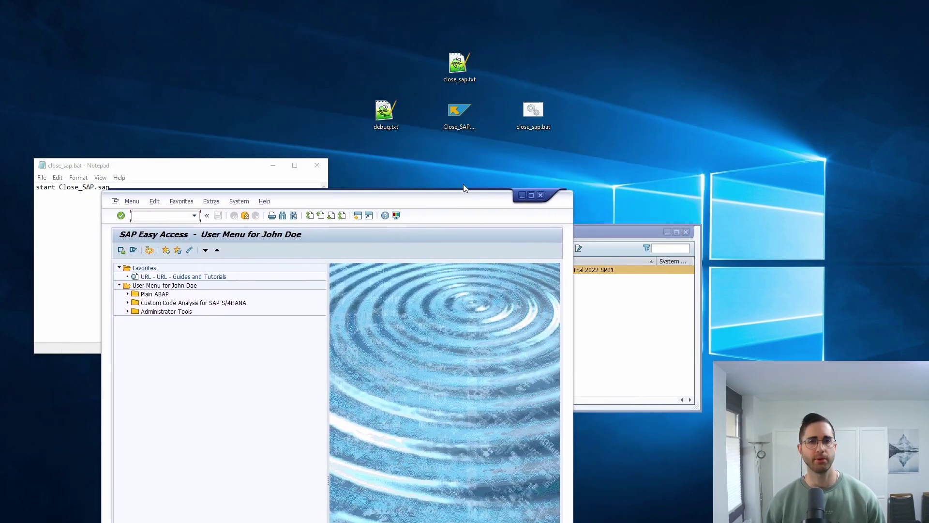
click(537, 115)
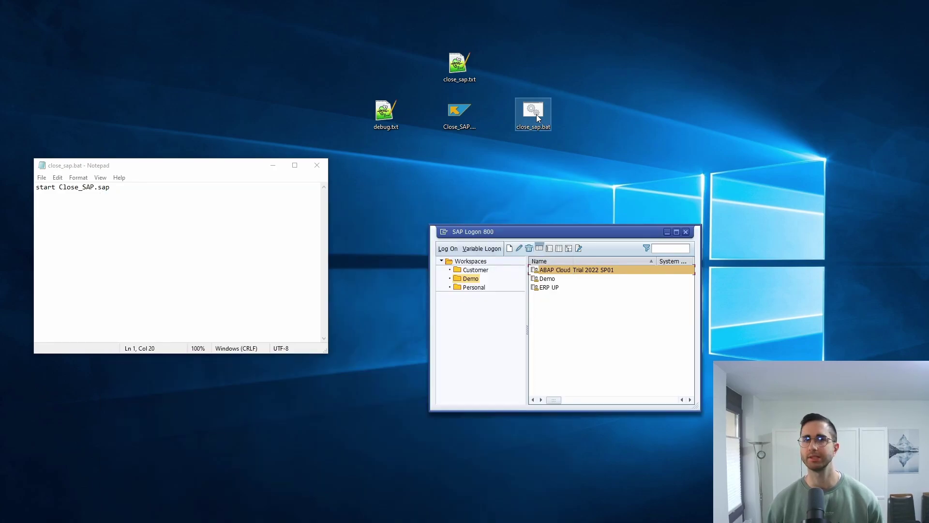